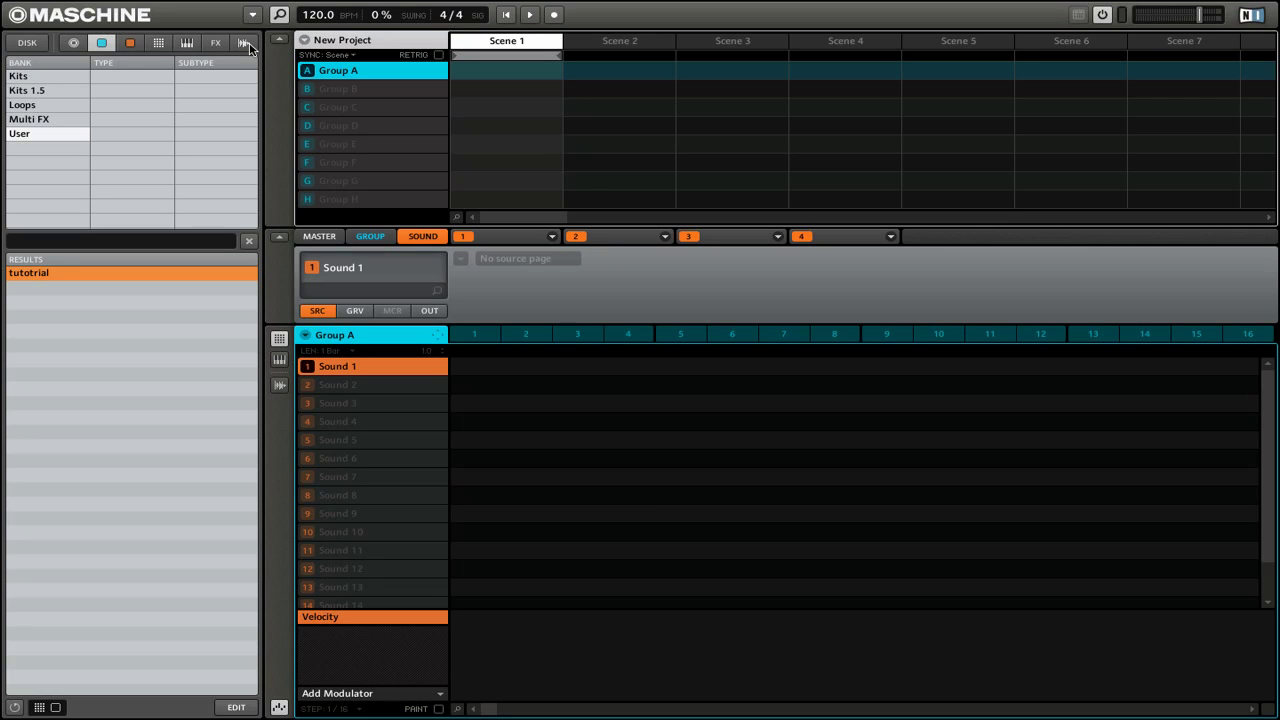
- Filter the browser's samples to the Drums bank, showing only Kick samples
{"action": "left_click", "coordinate": [246, 44]}
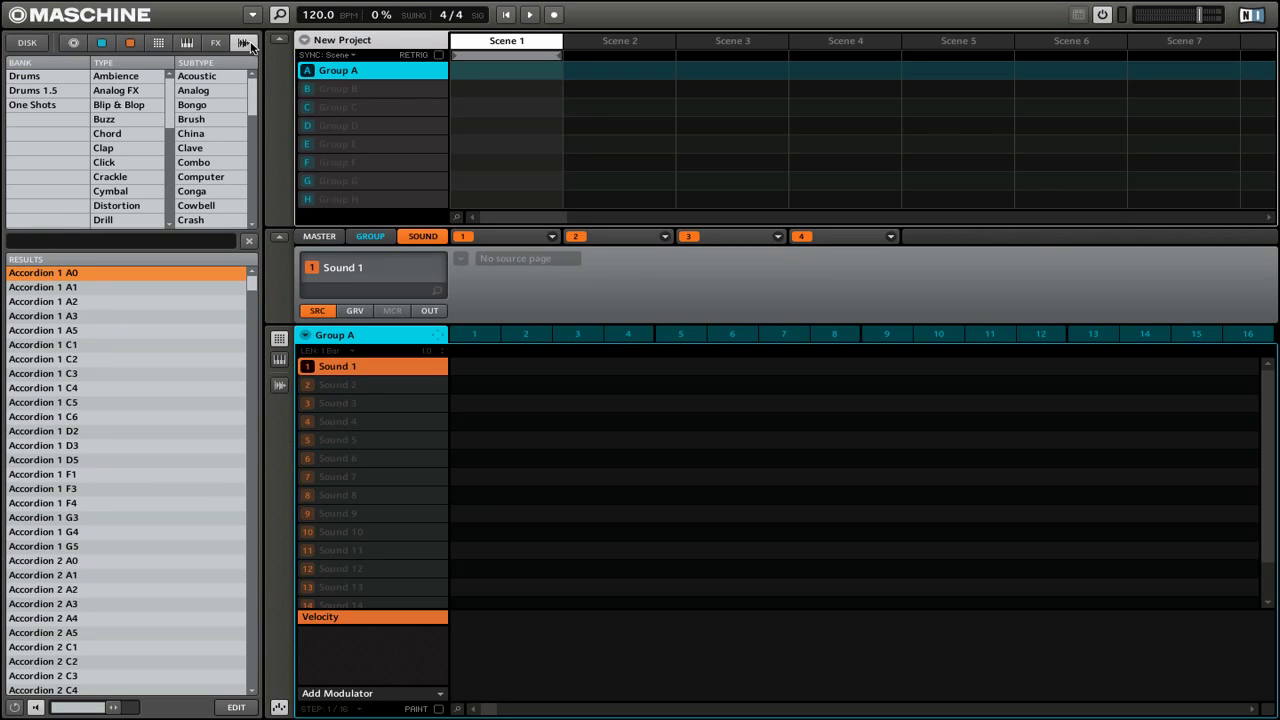
{"action": "left_click", "coordinate": [71, 77]}
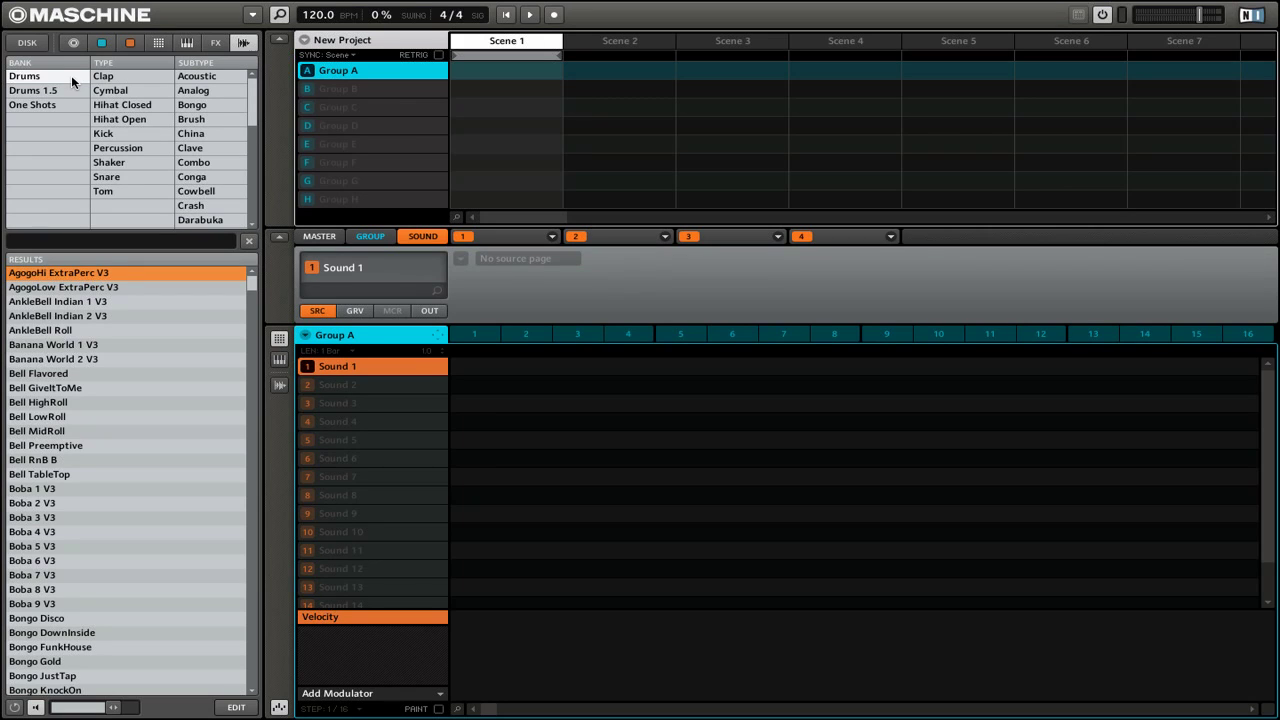
{"action": "left_click", "coordinate": [104, 134]}
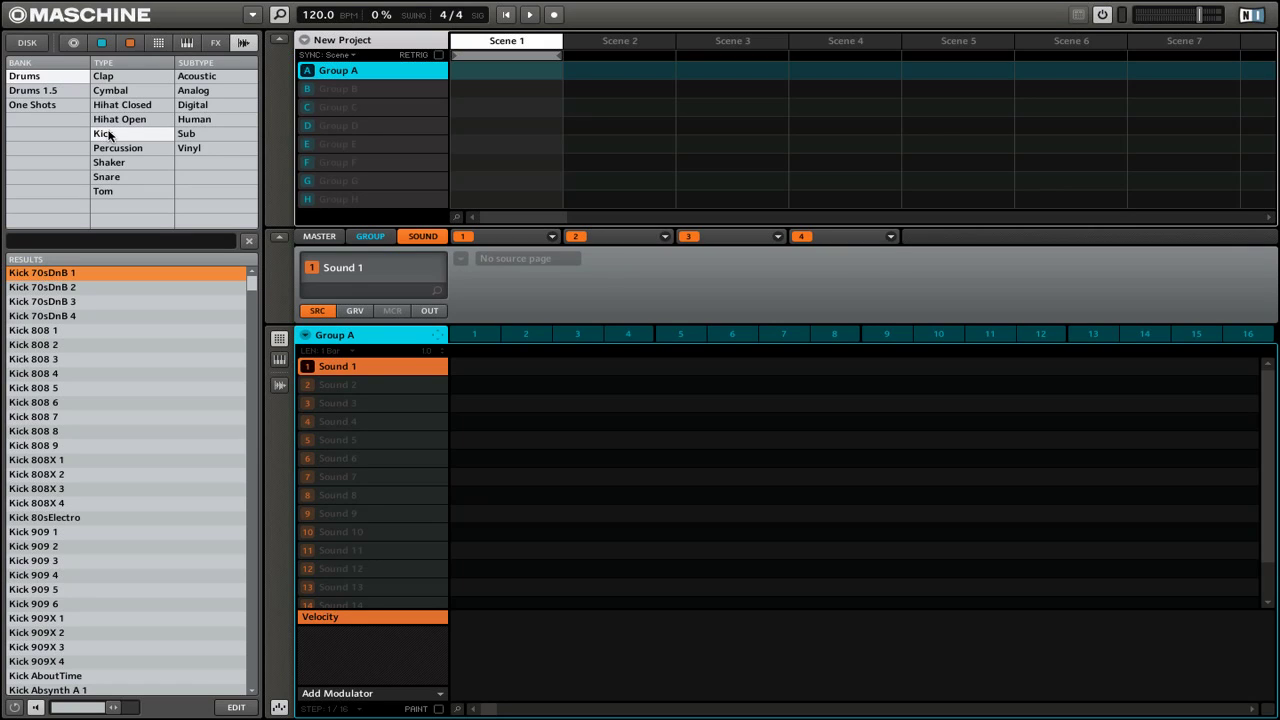
- Limit kicks to the Analog subtype with prehear on, and audition down to Kick Autopsy 3
{"action": "left_click", "coordinate": [207, 91]}
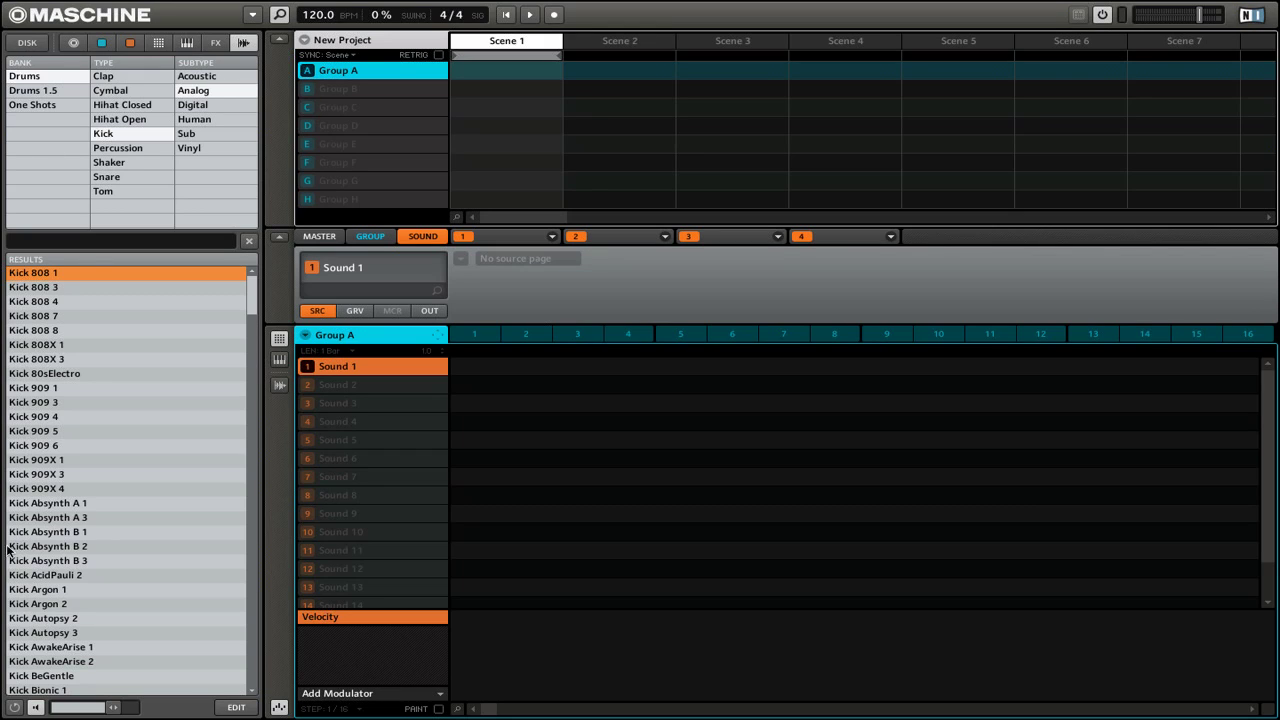
{"action": "left_click", "coordinate": [42, 713]}
{"action": "left_click", "coordinate": [85, 288]}
{"action": "key", "text": "Down"}
{"action": "key", "text": "Down"}
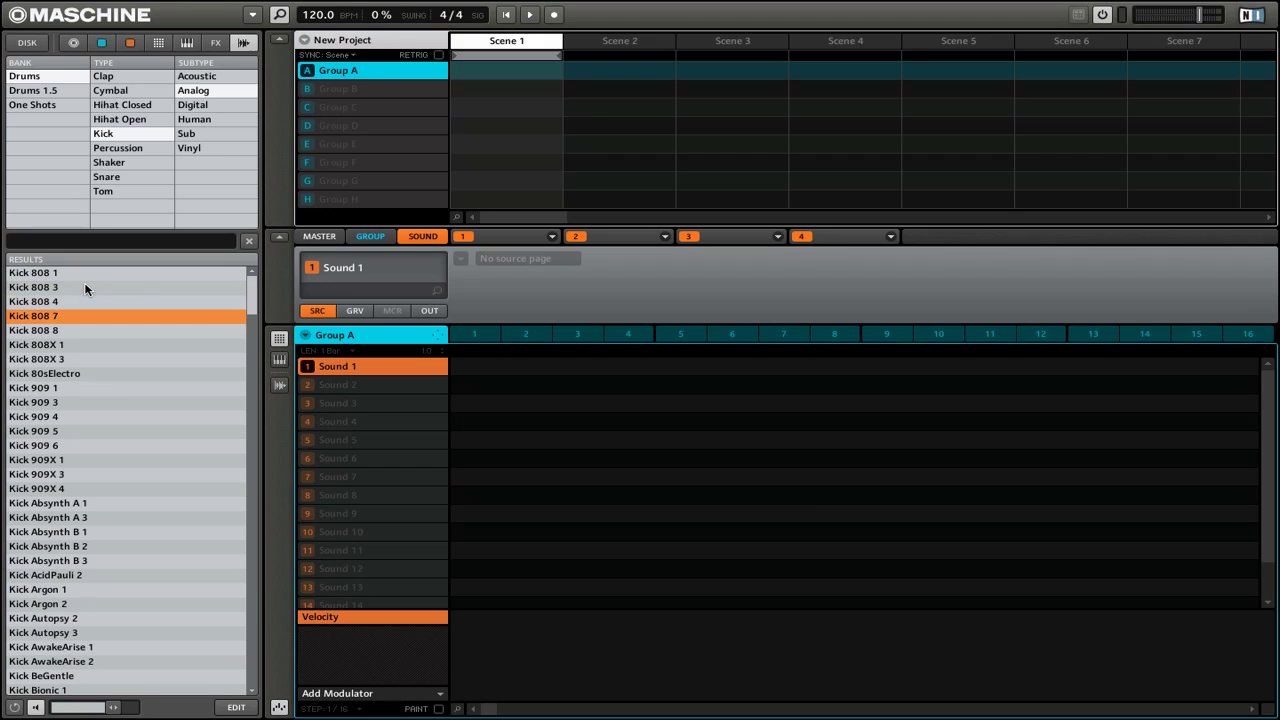
{"action": "key", "text": "Down"}
{"action": "key", "text": "Down"}
{"action": "key", "text": "Down"}
{"action": "key", "text": "Down"}
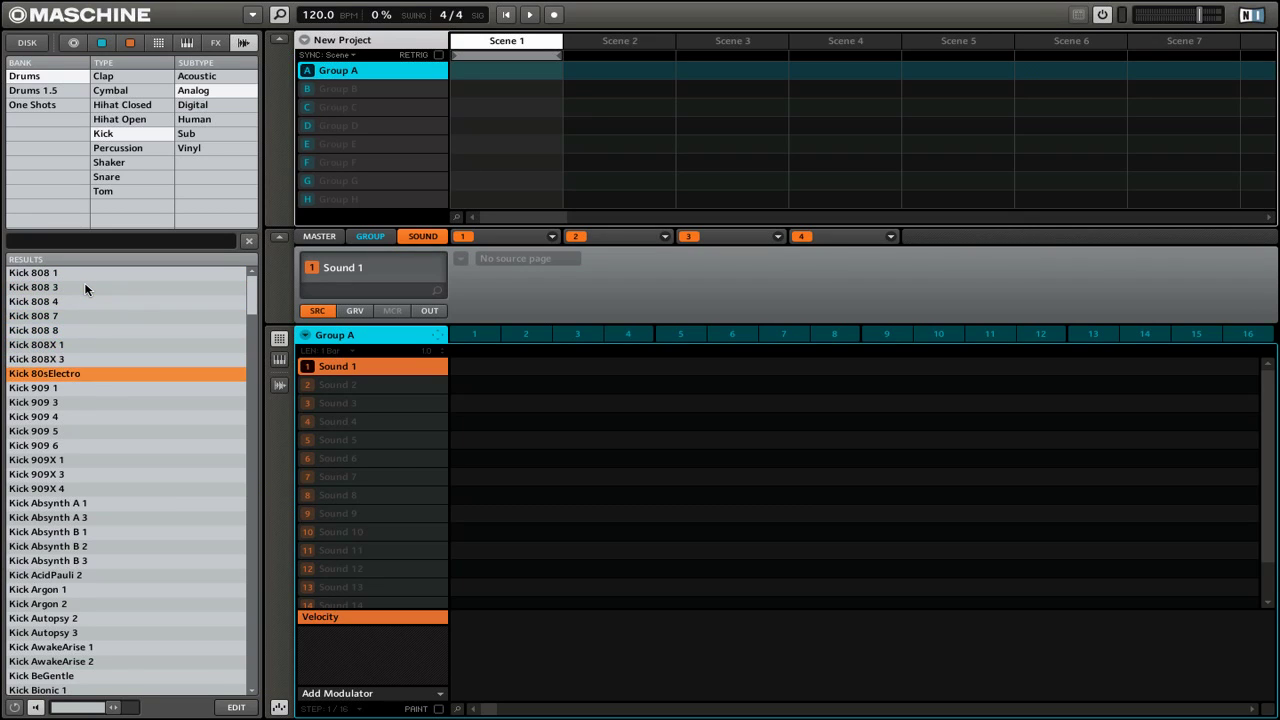
{"action": "key", "text": "Down"}
{"action": "key", "text": "Down"}
{"action": "key", "text": "Down"}
{"action": "key", "text": "Down"}
{"action": "key", "text": "Down"}
{"action": "key", "text": "Down"}
{"action": "key", "text": "Down"}
{"action": "key", "text": "Down"}
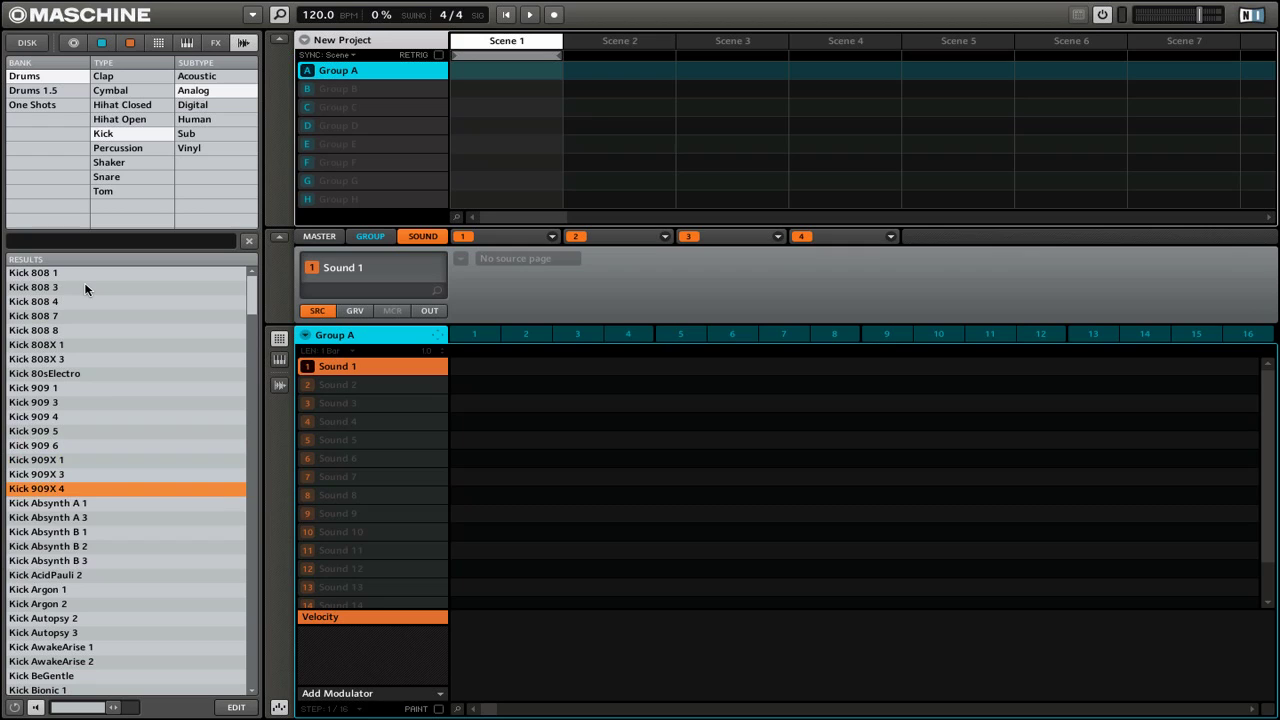
{"action": "key", "text": "Down"}
{"action": "key", "text": "Down"}
{"action": "key", "text": "Down"}
{"action": "key", "text": "Down"}
{"action": "key", "text": "Down"}
{"action": "key", "text": "Down"}
{"action": "key", "text": "Down"}
{"action": "key", "text": "Down"}
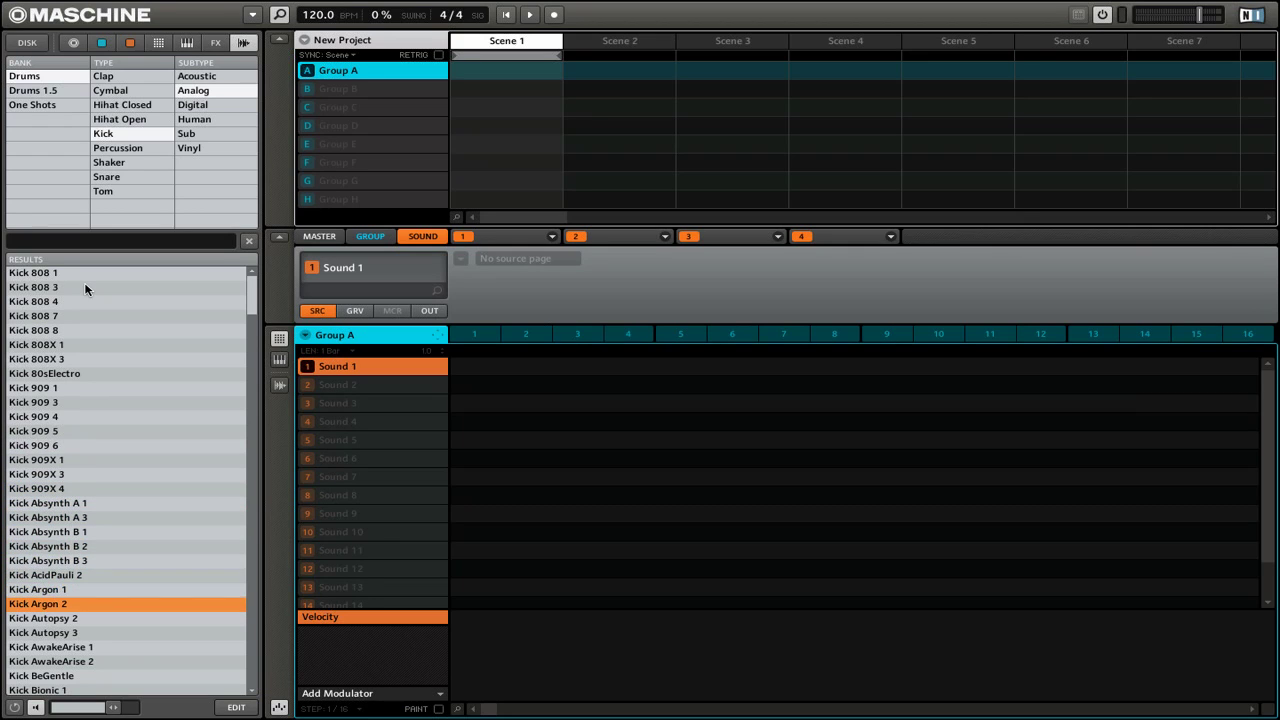
{"action": "key", "text": "Down"}
{"action": "key", "text": "Down"}
{"action": "key", "text": "Down"}
{"action": "key", "text": "Up"}
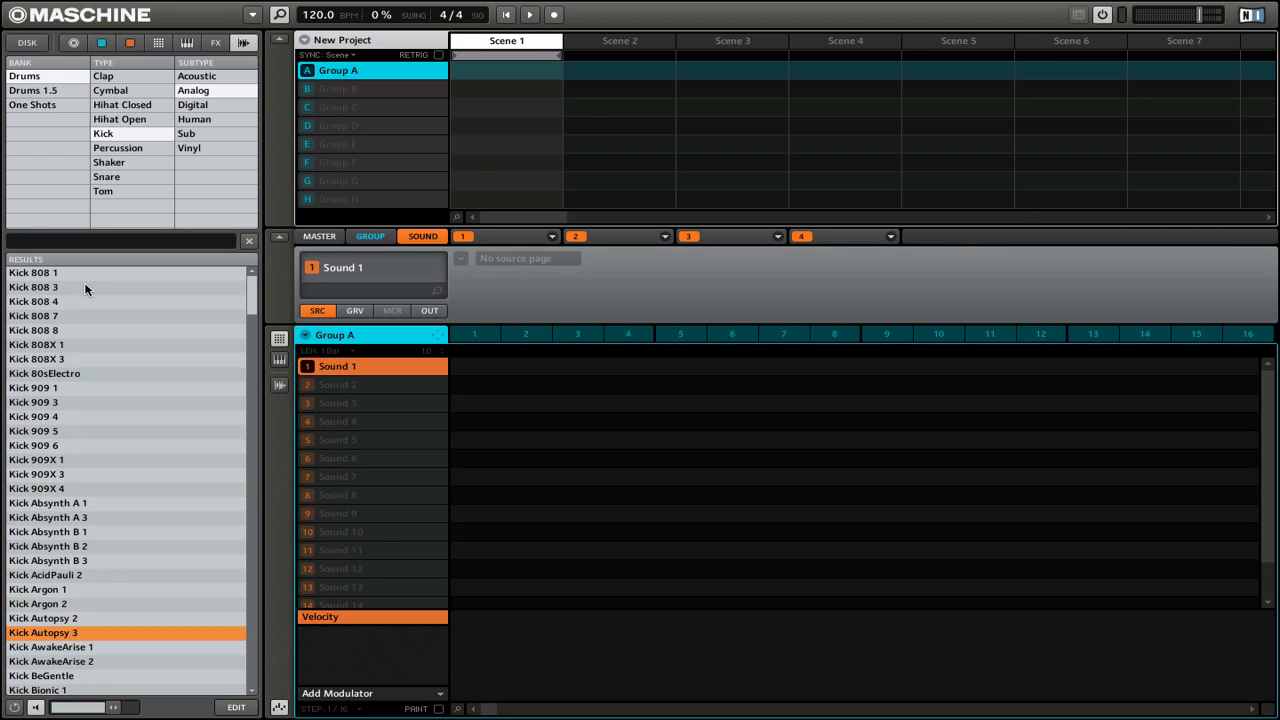
{"action": "key", "text": "Up"}
{"action": "key", "text": "Down"}
- Drag Kick Autopsy 3 from the results onto Group A's Sound 1 slot
{"action": "left_click_drag", "start_coordinate": [53, 636], "coordinate": [377, 371]}
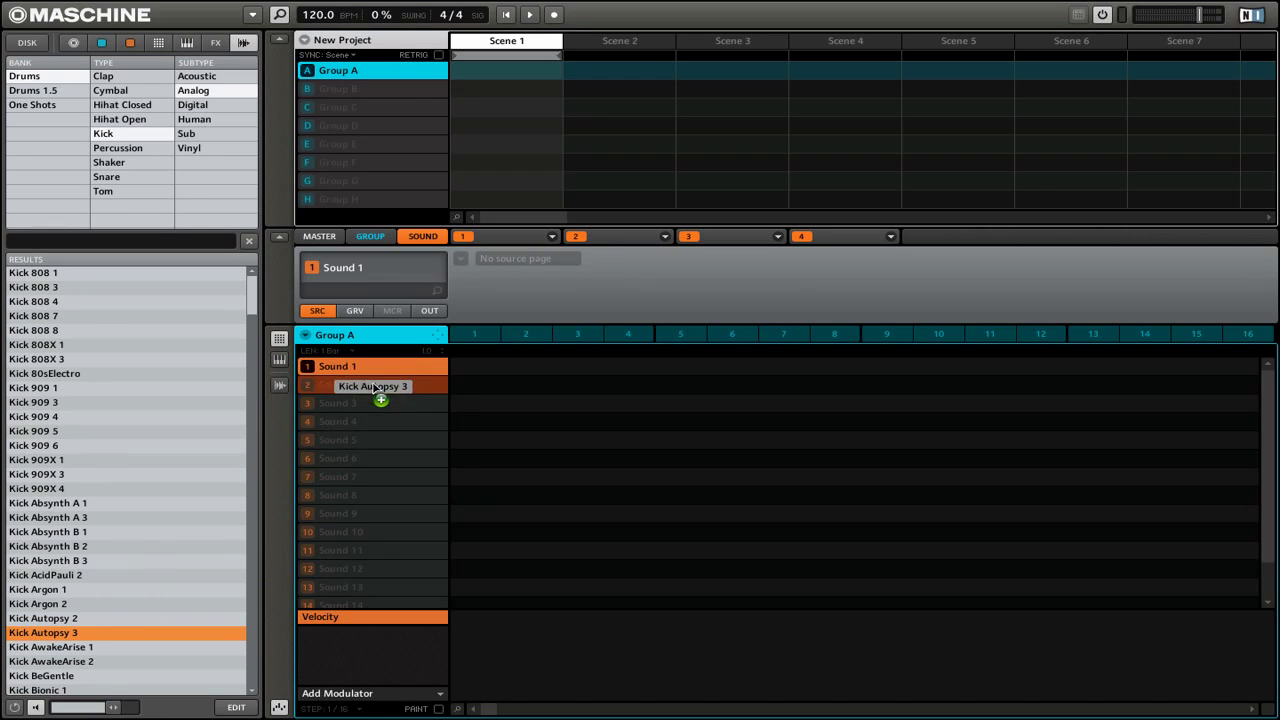
{"action": "left_click_drag", "start_coordinate": [377, 372], "coordinate": [380, 374]}
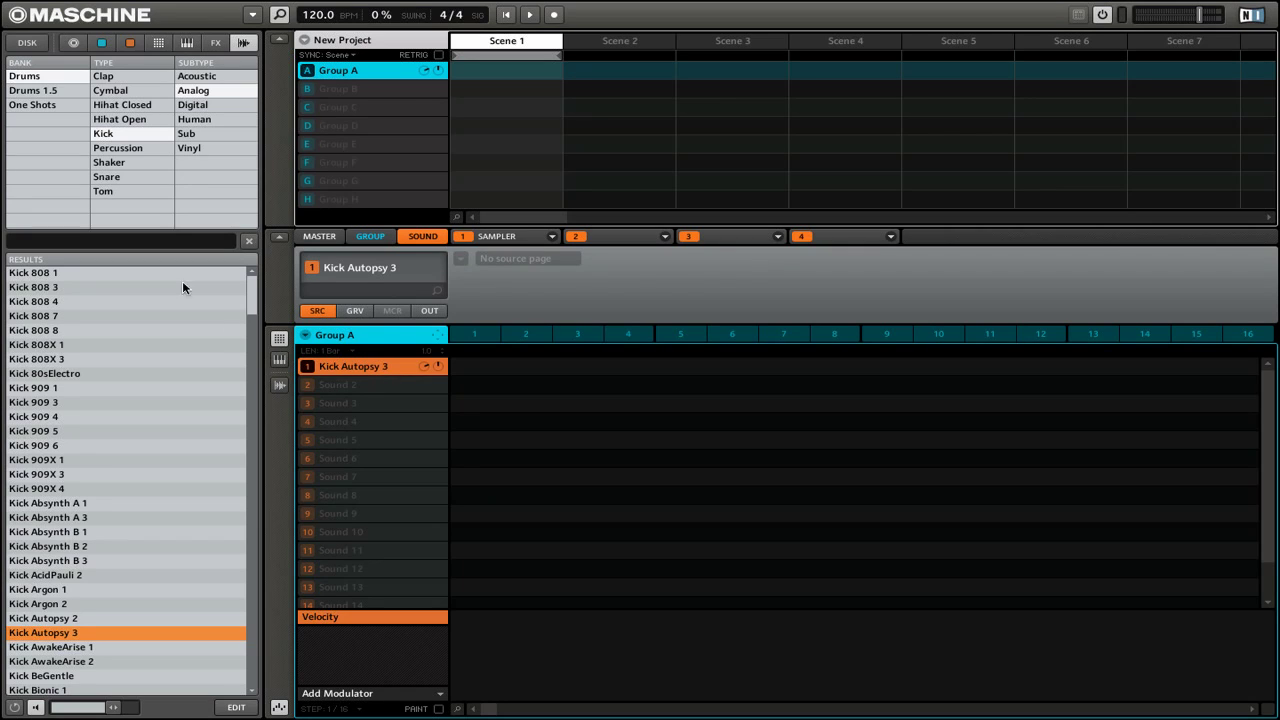
- Filter the samples to Digital shakers and audition the first few results
{"action": "left_click", "coordinate": [141, 165]}
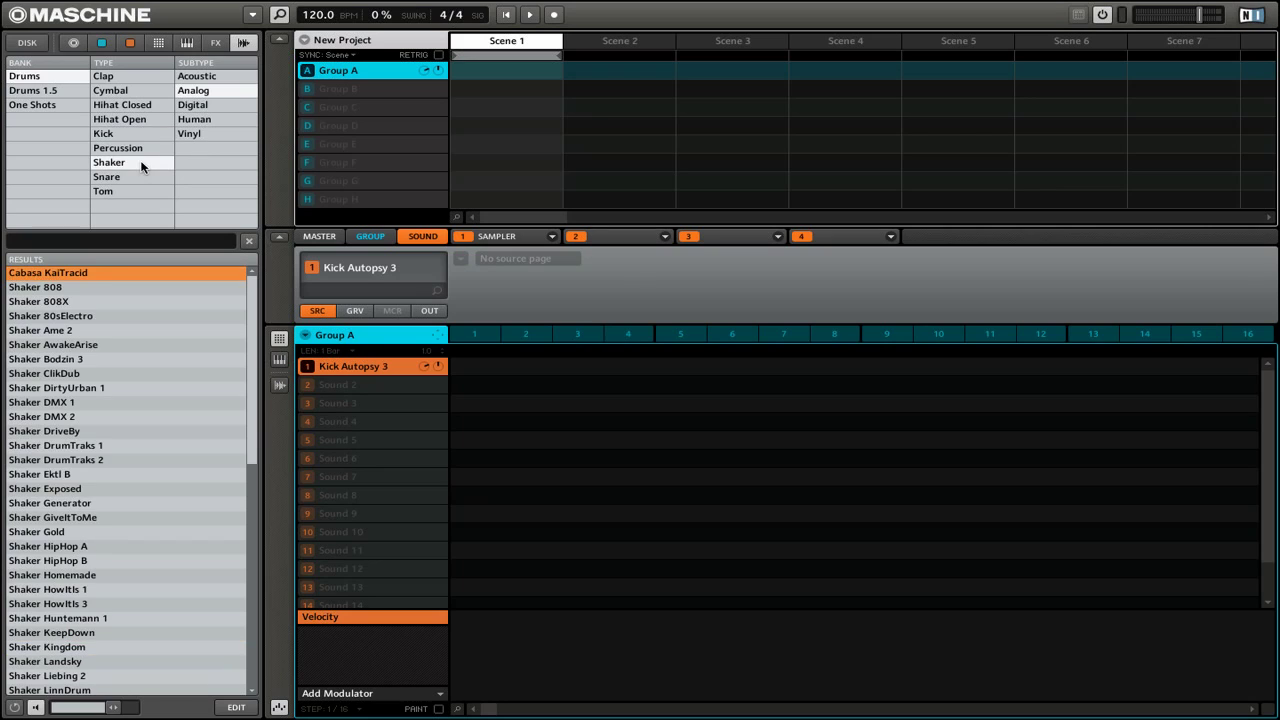
{"action": "left_click", "coordinate": [206, 105]}
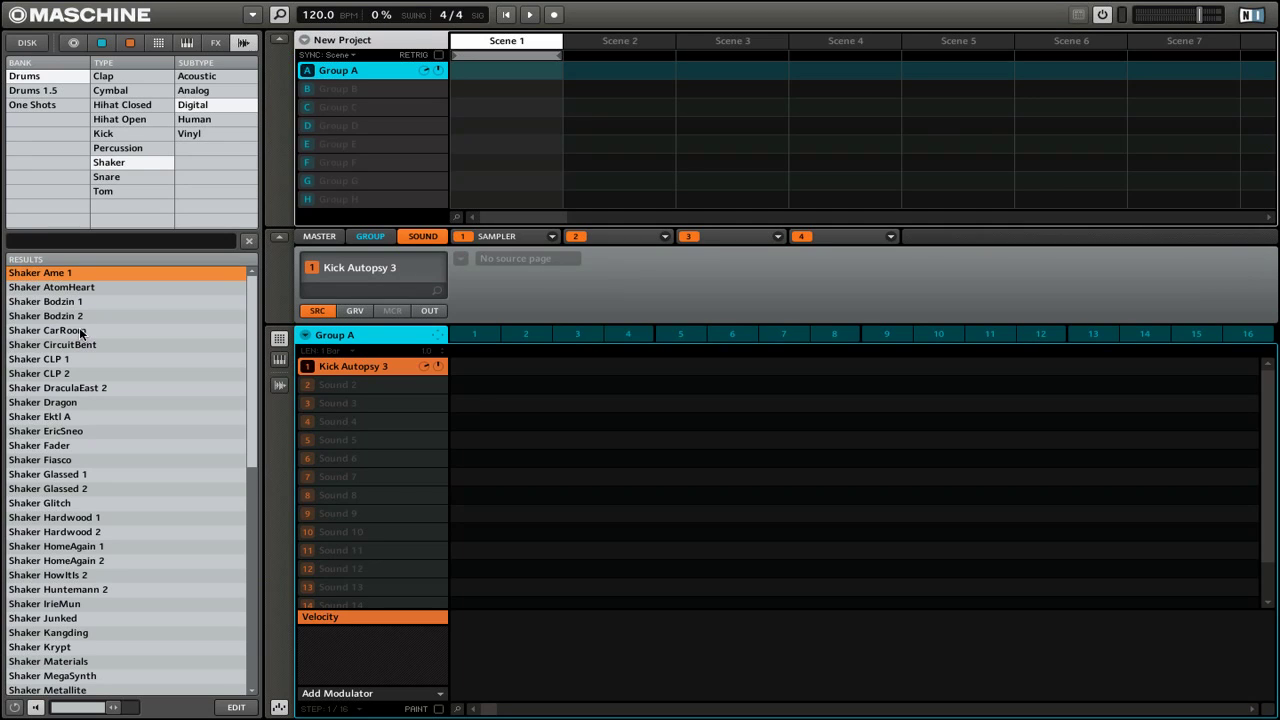
{"action": "left_click", "coordinate": [80, 330]}
{"action": "key", "text": "Down"}
{"action": "key", "text": "Down"}
{"action": "key", "text": "Down"}
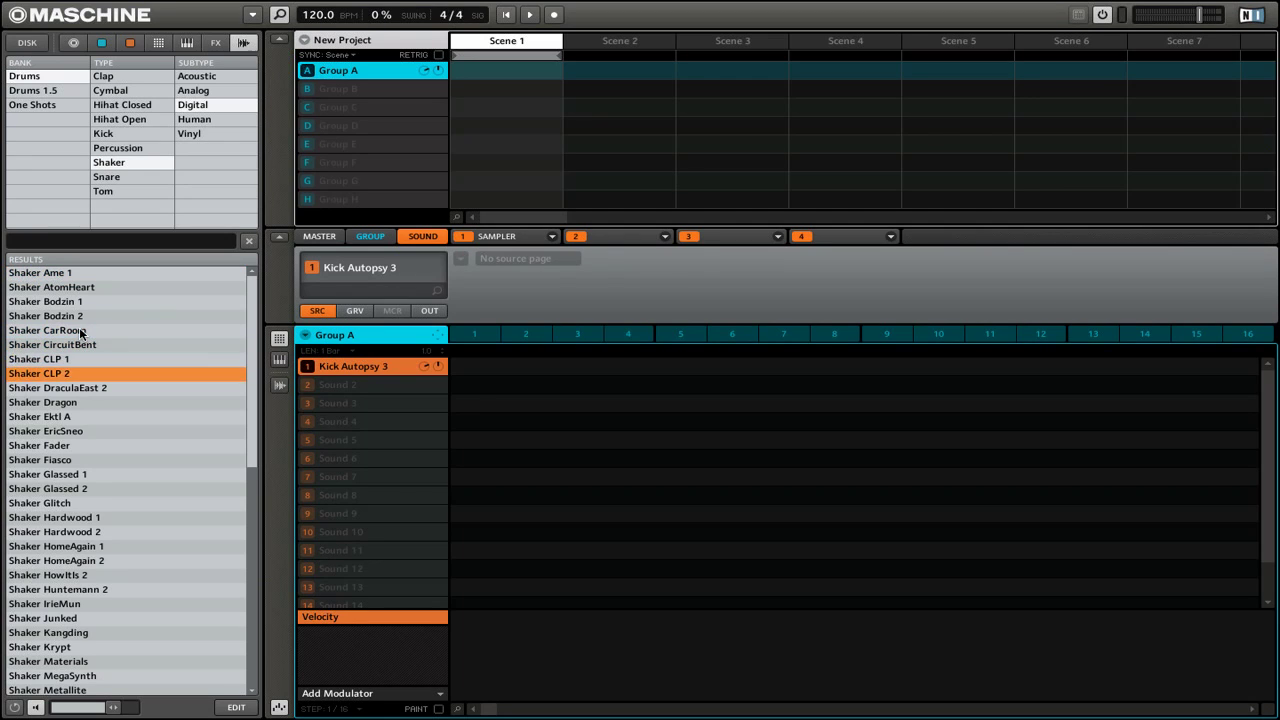
{"action": "key", "text": "Down"}
{"action": "key", "text": "Down"}
{"action": "key", "text": "Down"}
{"action": "key", "text": "Down"}
{"action": "key", "text": "Down"}
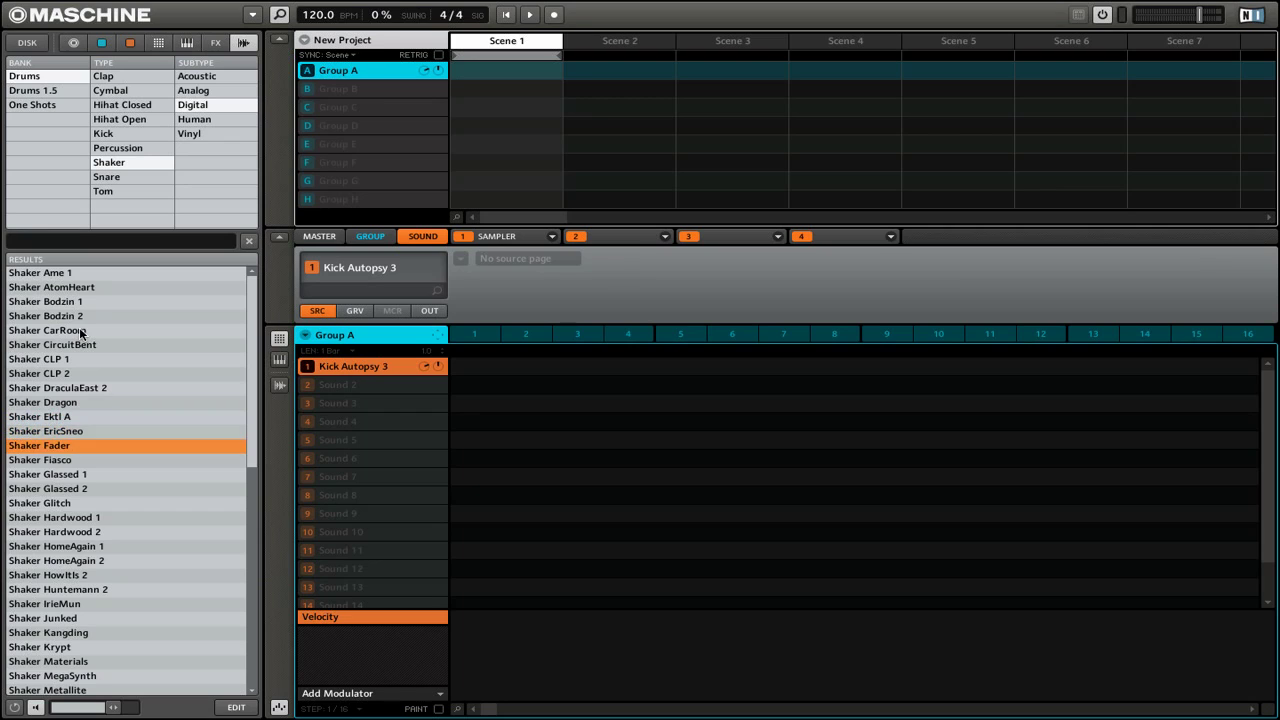
- Load Shaker HowItIs 2 into Sound 2, then switch the list to Clap samples
{"action": "key", "text": "Down"}
{"action": "key", "text": "Down"}
{"action": "key", "text": "Down"}
{"action": "key", "text": "Down"}
{"action": "key", "text": "Down"}
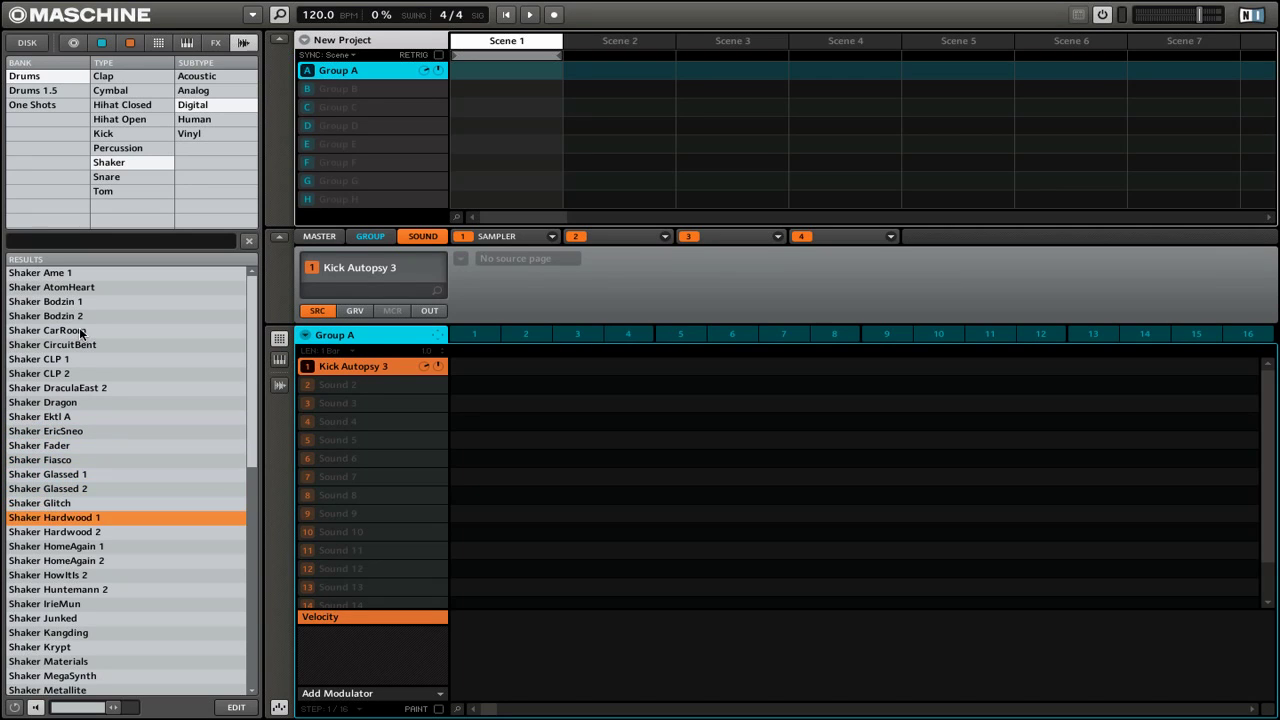
{"action": "key", "text": "Down"}
{"action": "key", "text": "Down"}
{"action": "key", "text": "Down"}
{"action": "key", "text": "Down"}
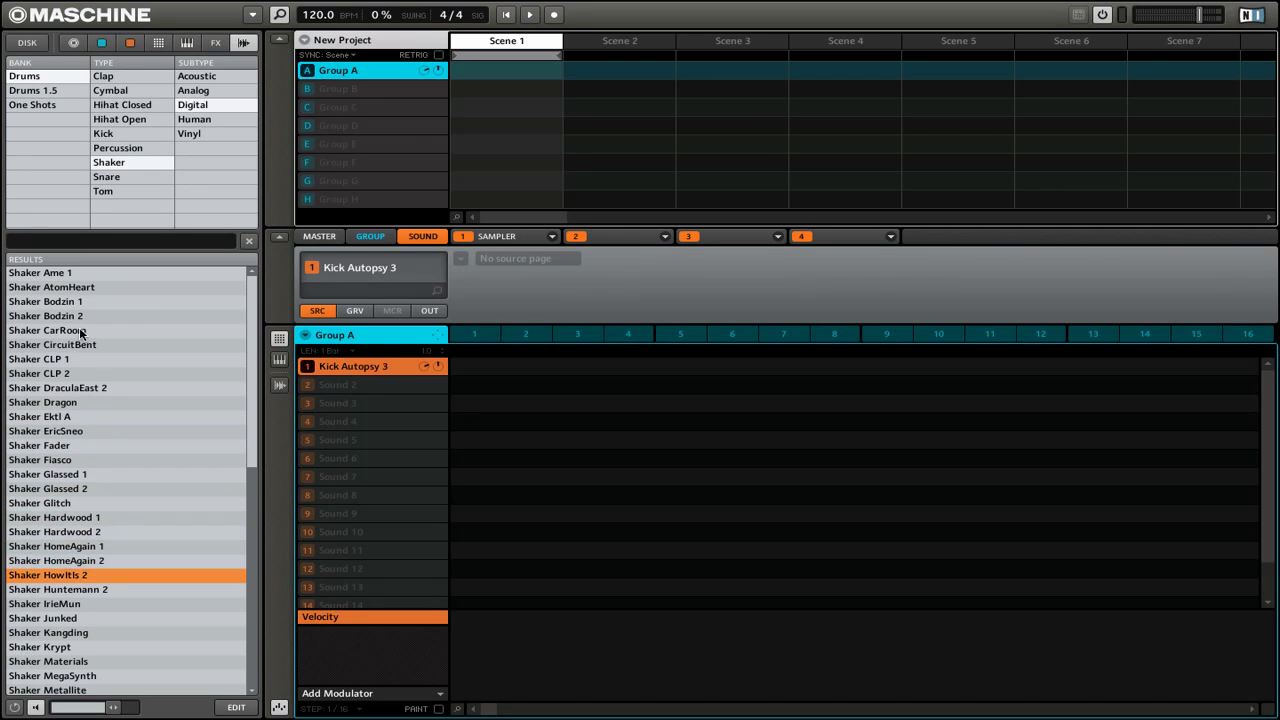
{"action": "key", "text": "Down"}
{"action": "key", "text": "Up"}
{"action": "left_click_drag", "start_coordinate": [72, 577], "coordinate": [399, 388]}
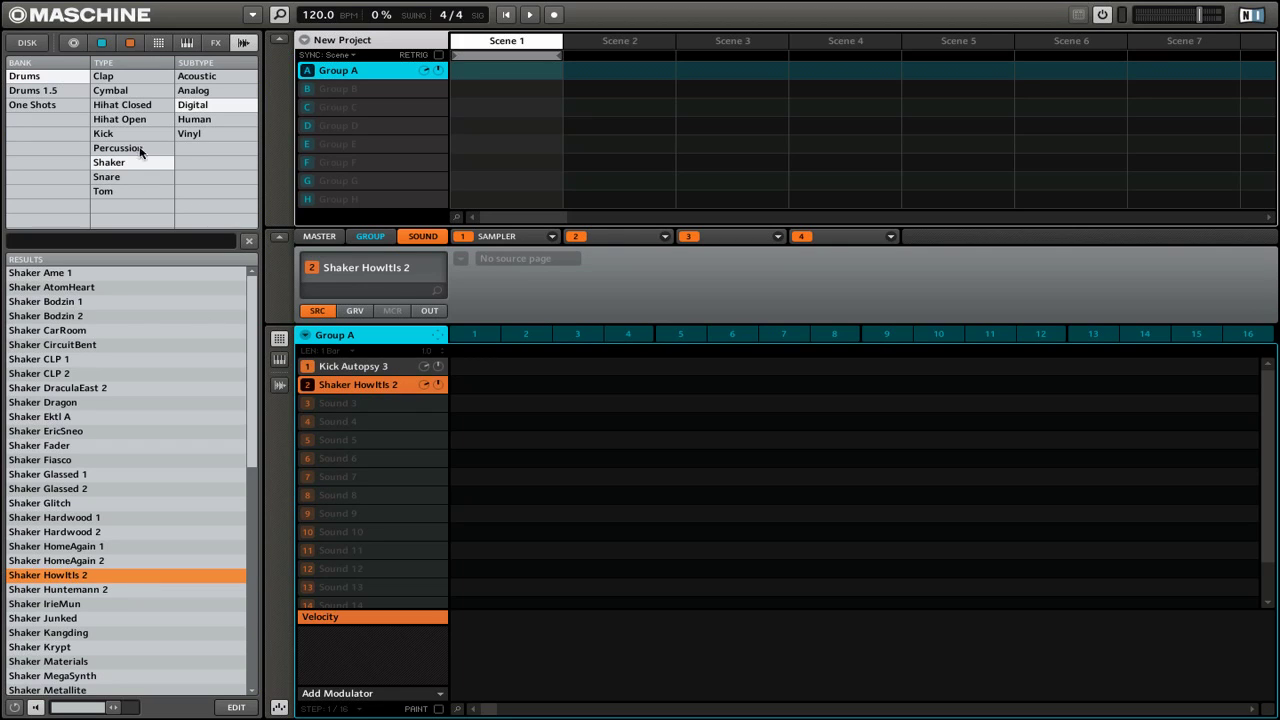
{"action": "left_click", "coordinate": [125, 78]}
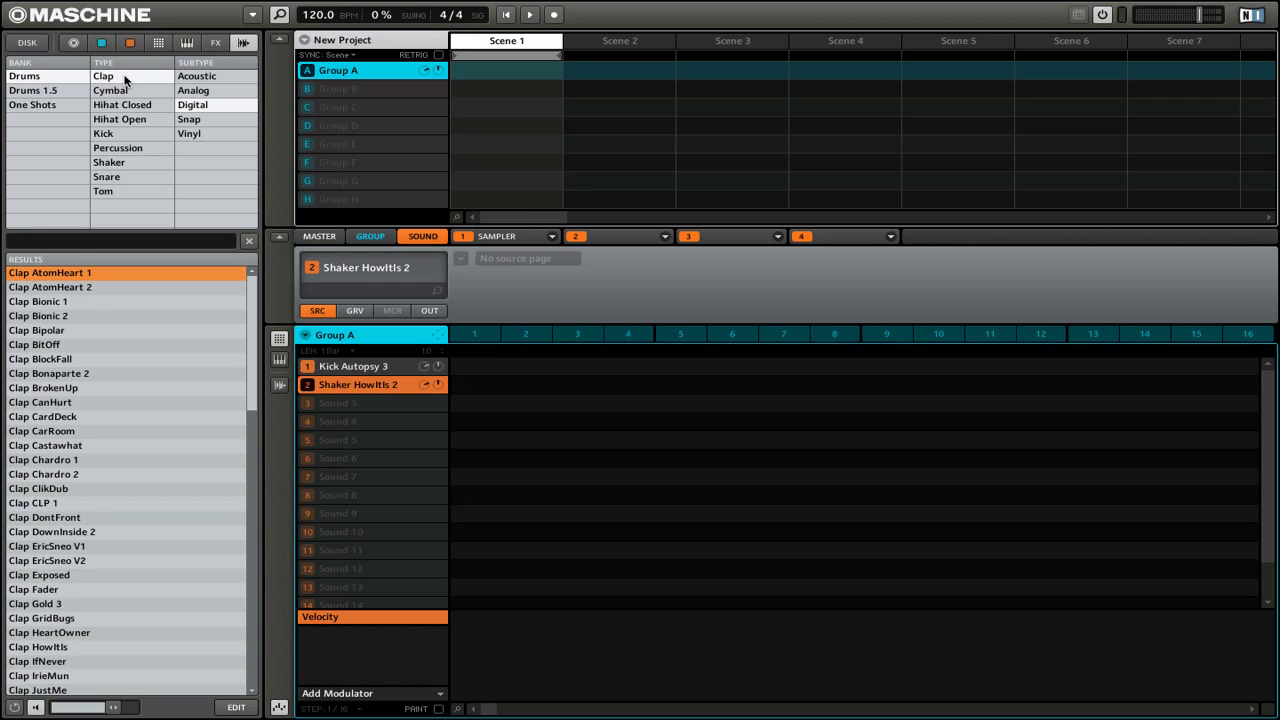
- Audition the claps and drag Clap CarRoom onto Sound 2, replacing the shaker
{"action": "left_click", "coordinate": [112, 359]}
{"action": "key", "text": "Down"}
{"action": "key", "text": "Down"}
{"action": "key", "text": "Down"}
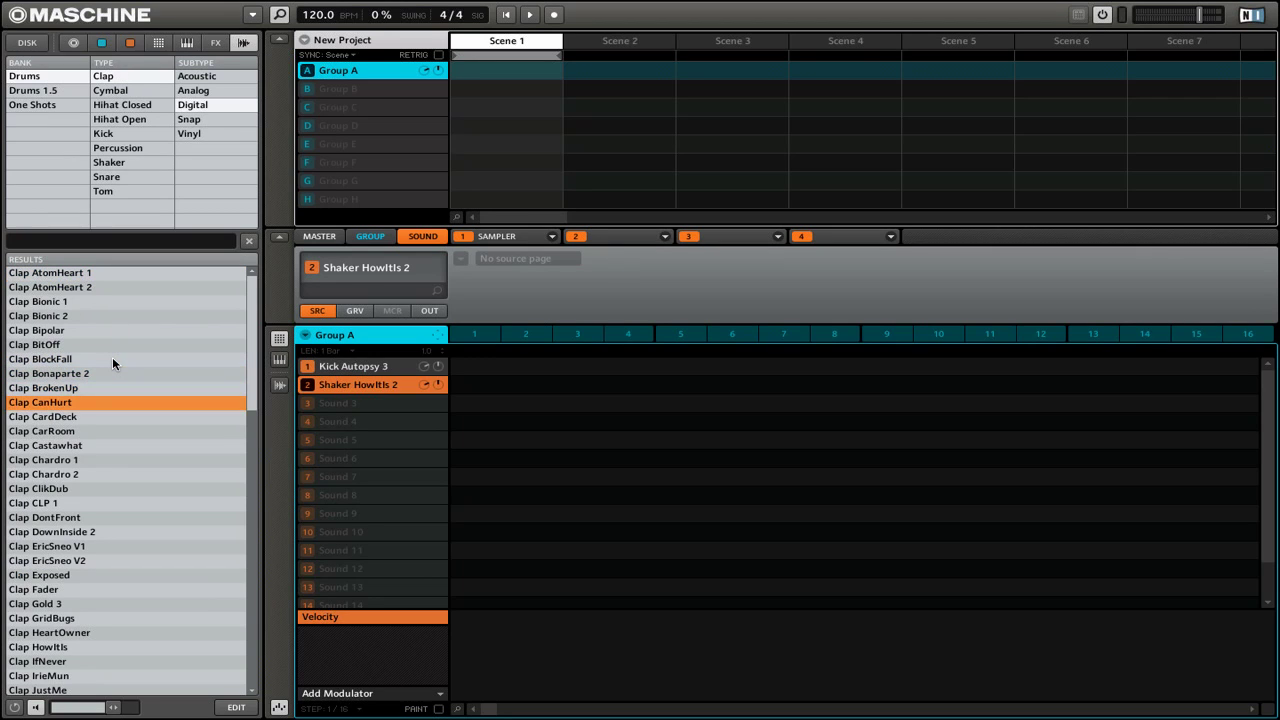
{"action": "key", "text": "Down"}
{"action": "key", "text": "Down"}
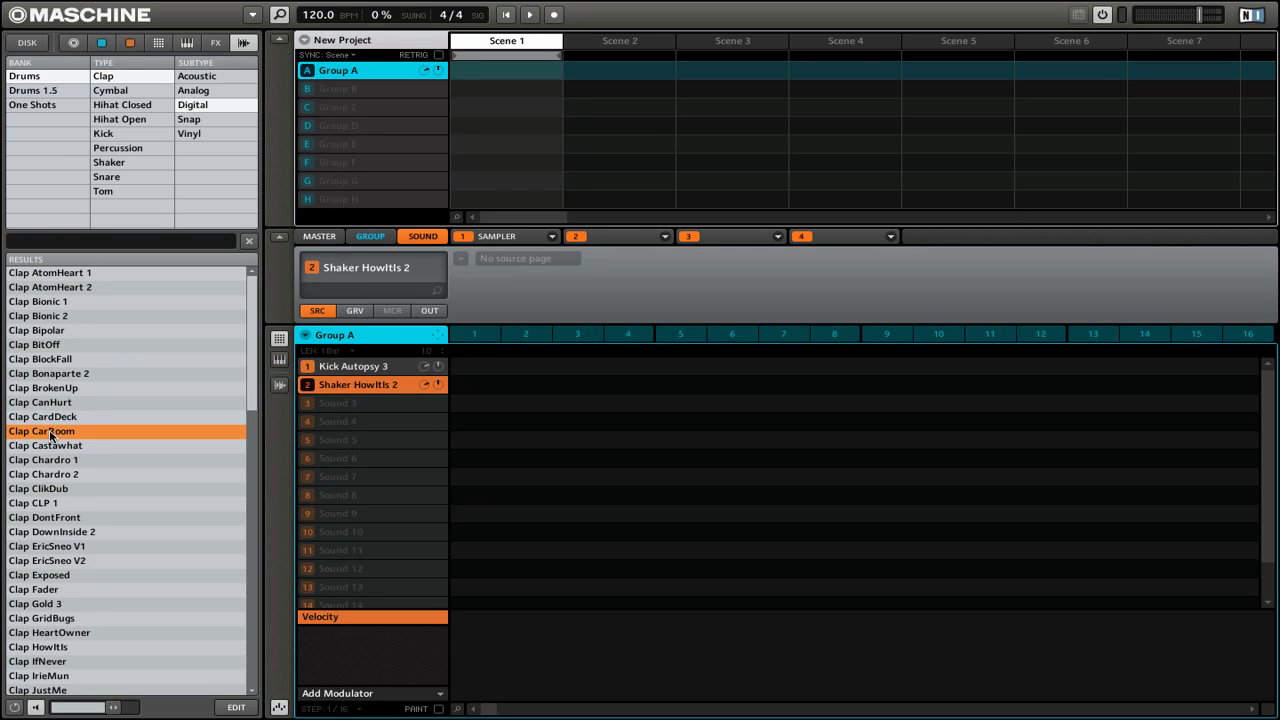
{"action": "left_click_drag", "start_coordinate": [50, 435], "coordinate": [323, 391]}
- Save Group A as a group file named 'kit1'
{"action": "left_click", "coordinate": [305, 338]}
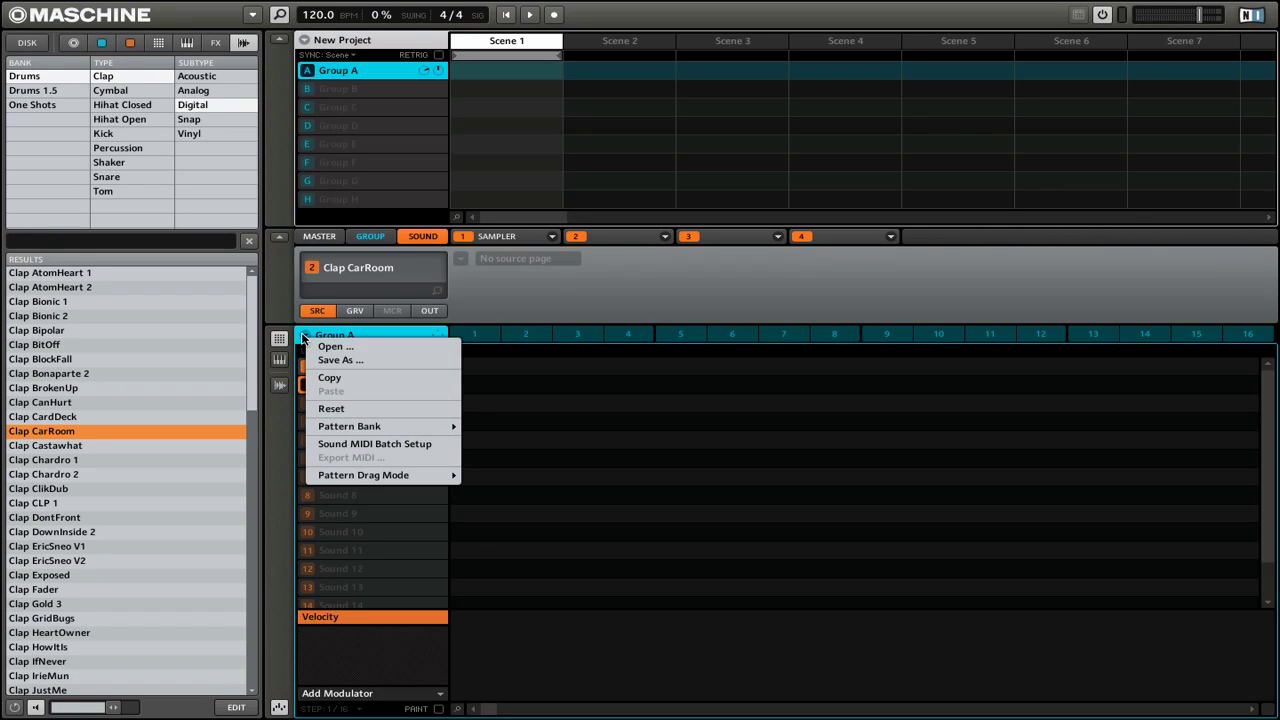
{"action": "left_click", "coordinate": [337, 361]}
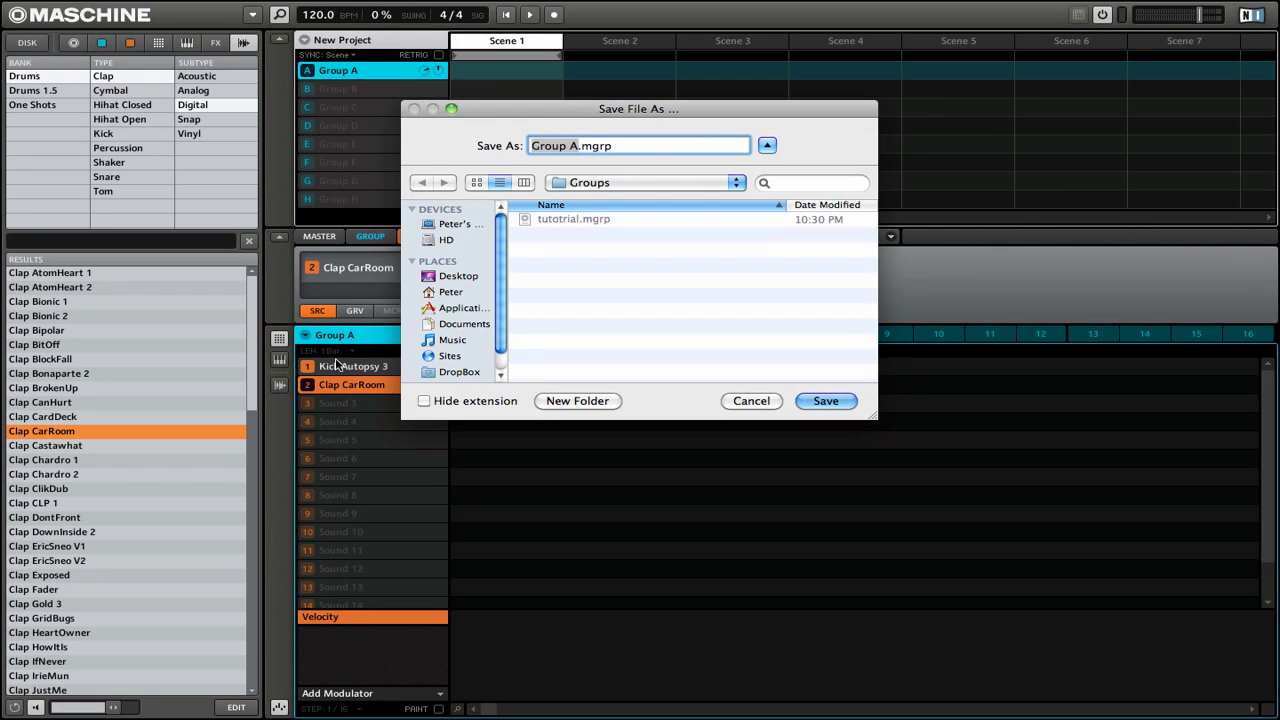
{"action": "type", "text": "kit1"}
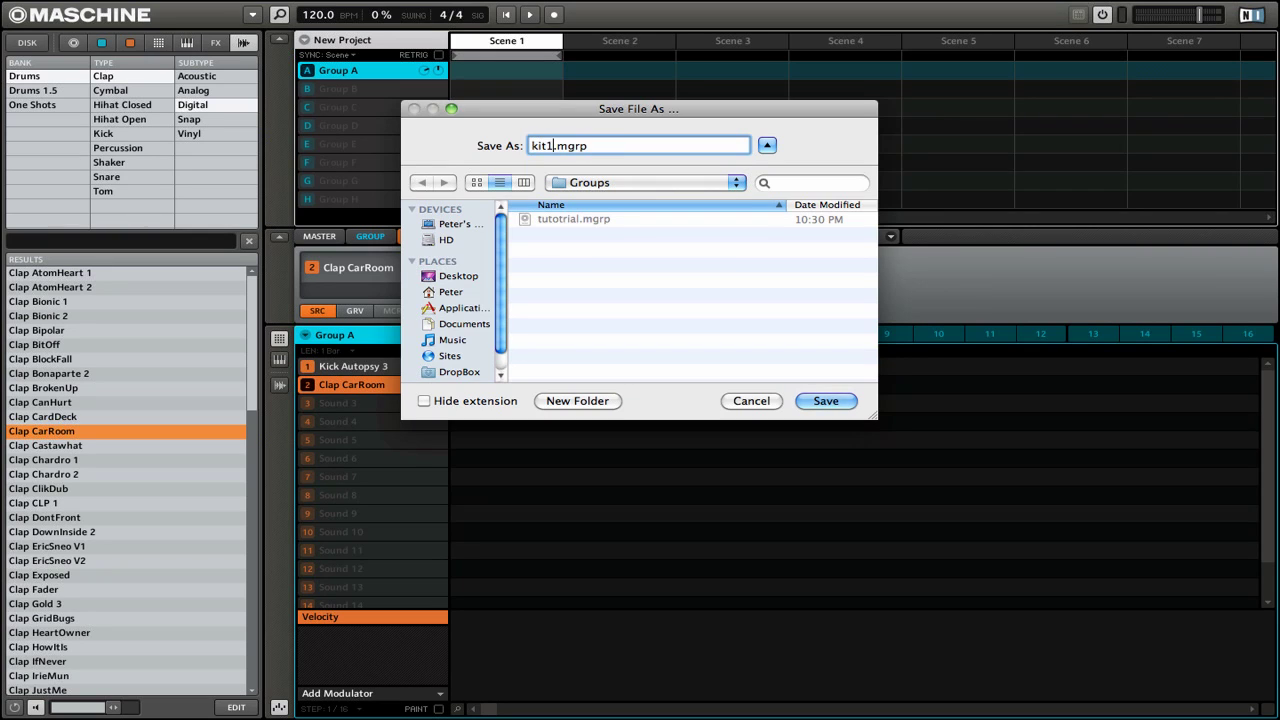
{"action": "key", "text": "Return"}
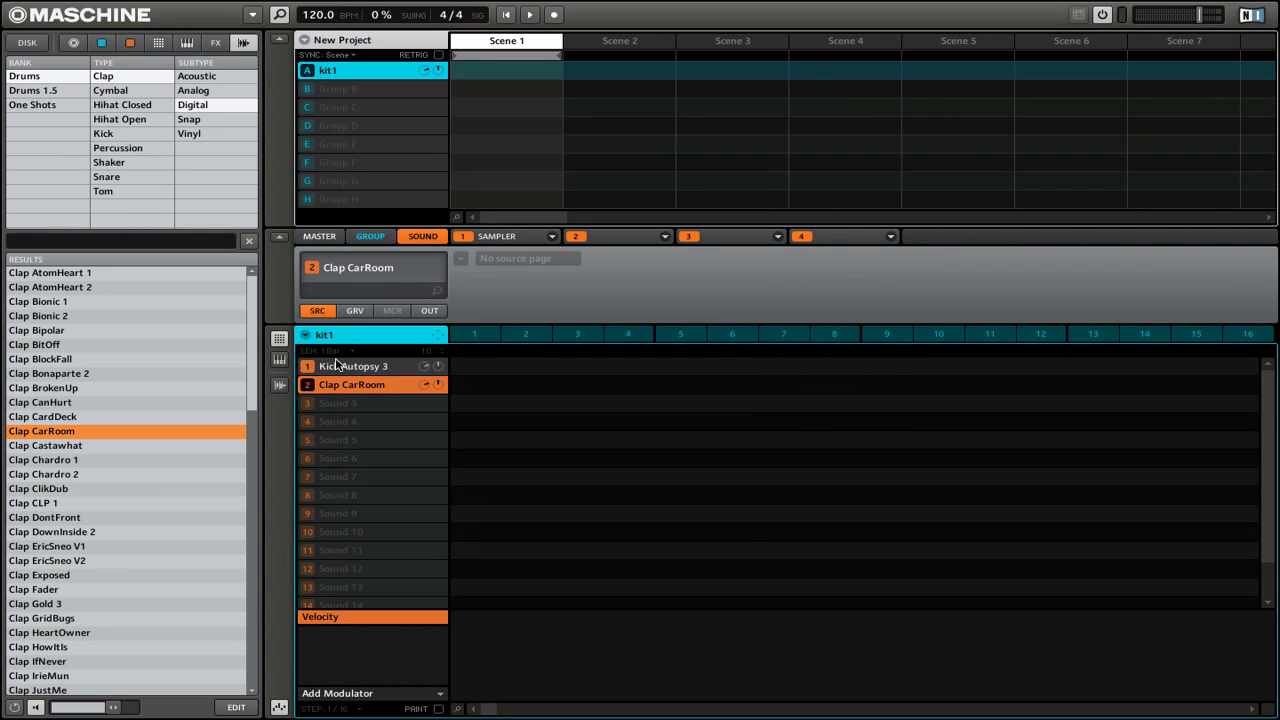
{"action": "left_click", "coordinate": [103, 43]}
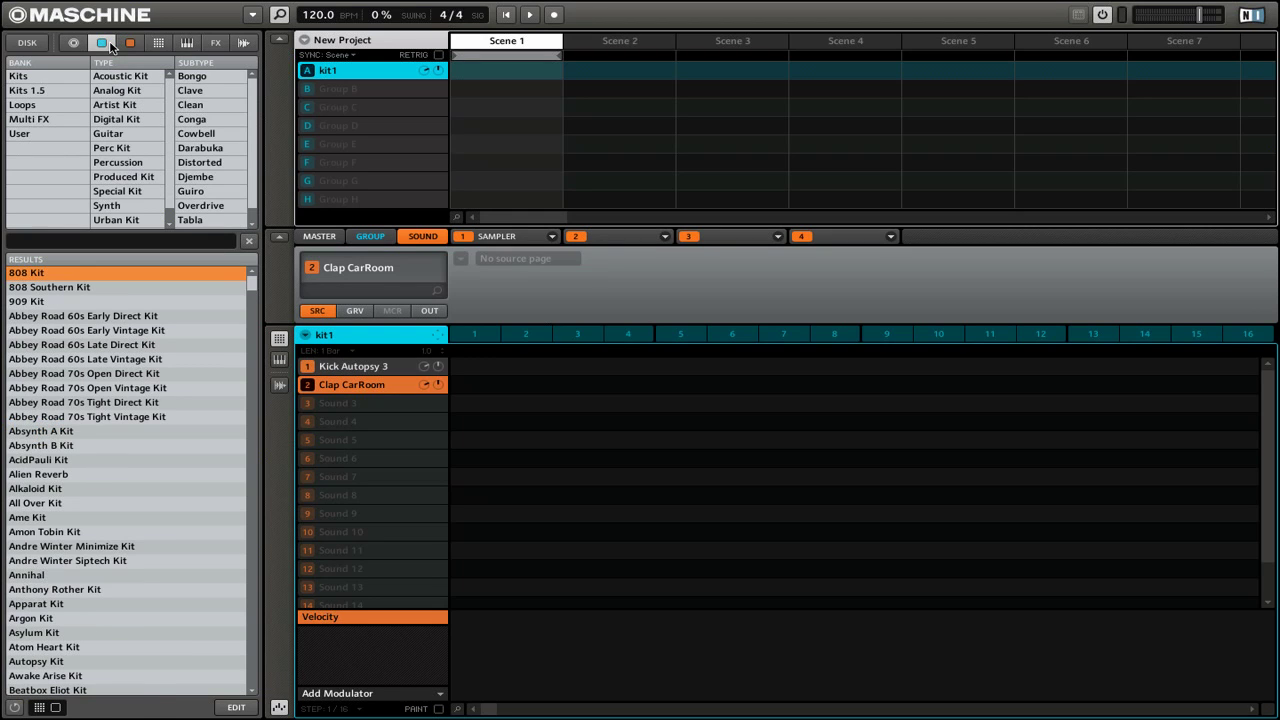
- Open the User bank to see kit1 listed beside tutotrial
{"action": "left_click", "coordinate": [63, 130]}
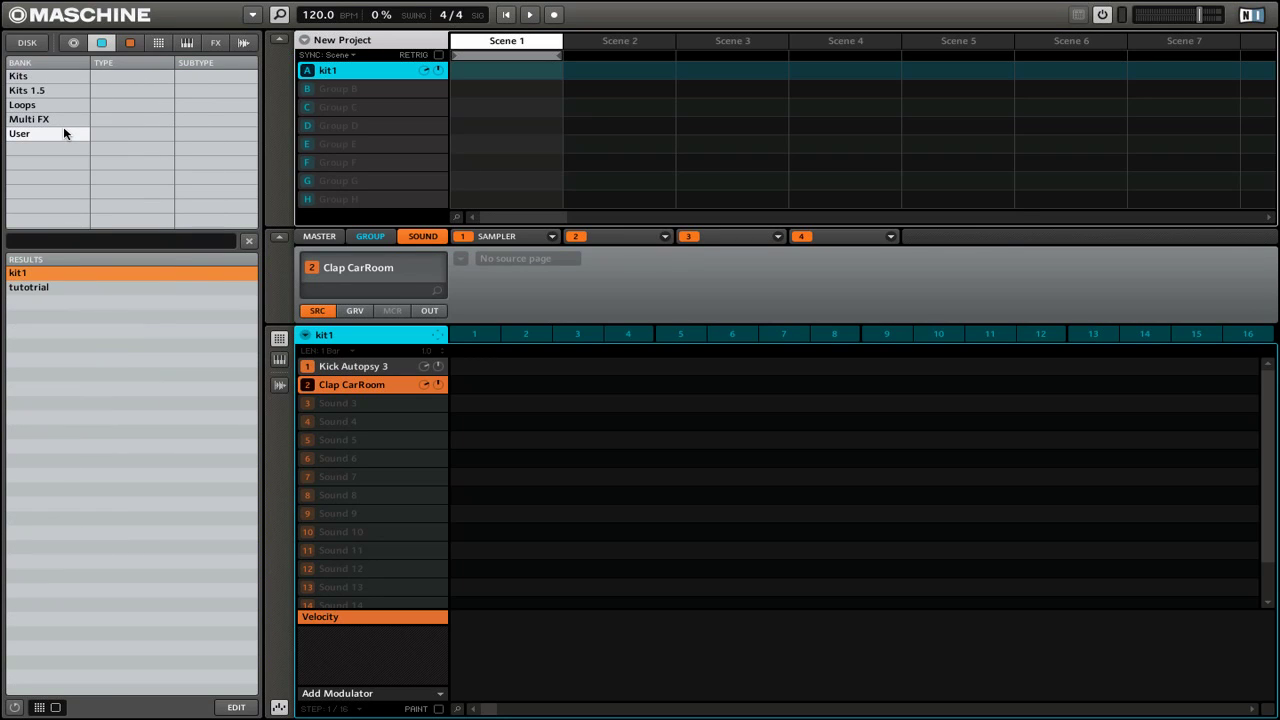